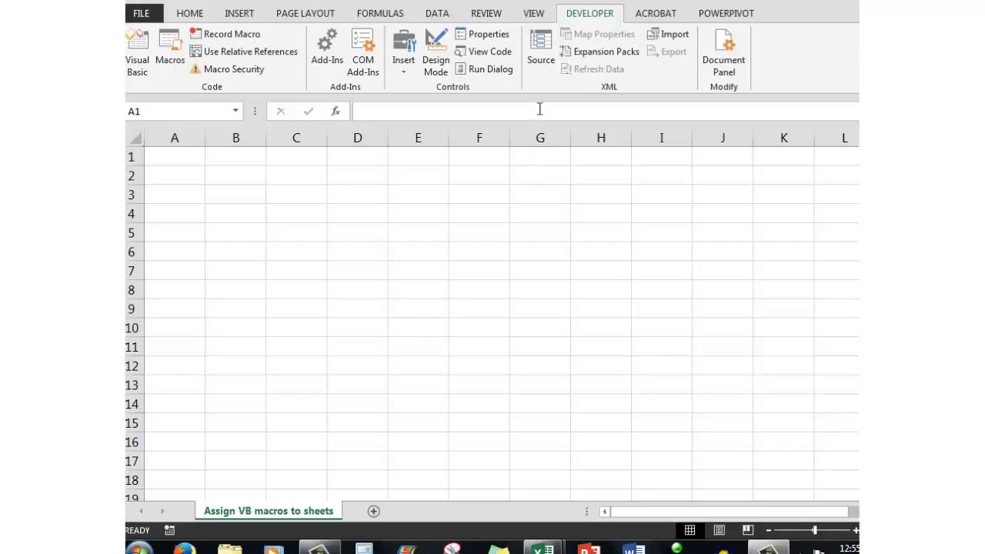
Test-run the MessageBox macro from the macro list and dismiss its 'I am a genius' message
click(137, 52)
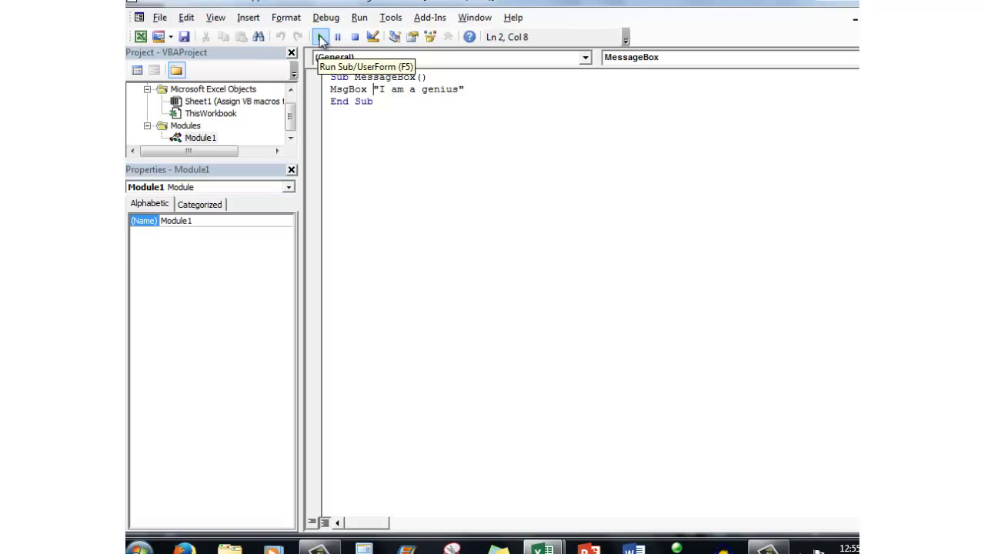
click(140, 38)
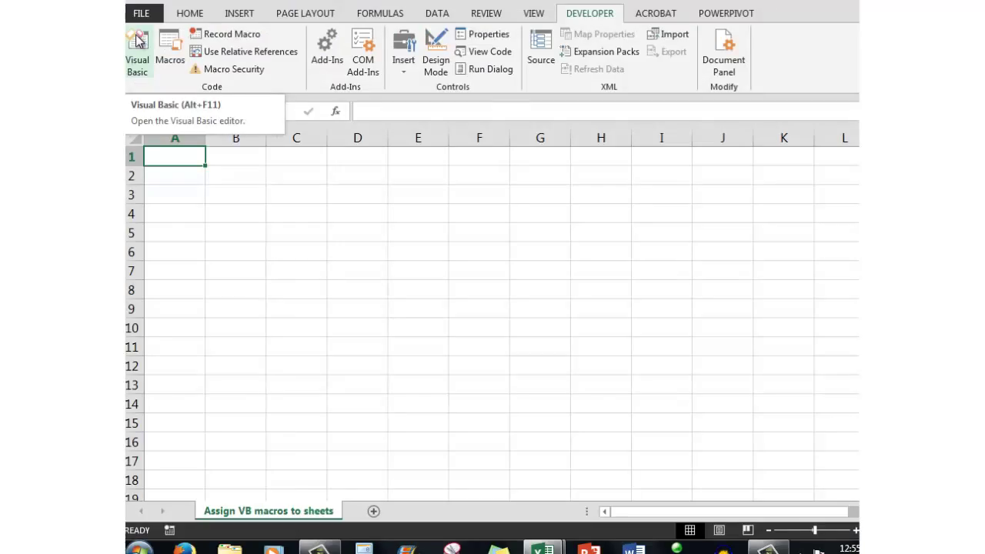
click(171, 43)
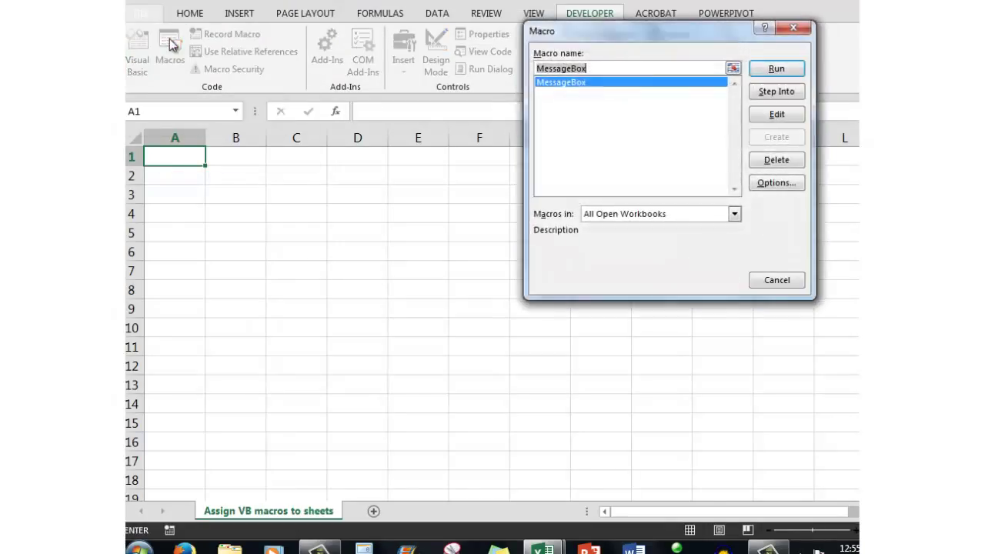
click(774, 70)
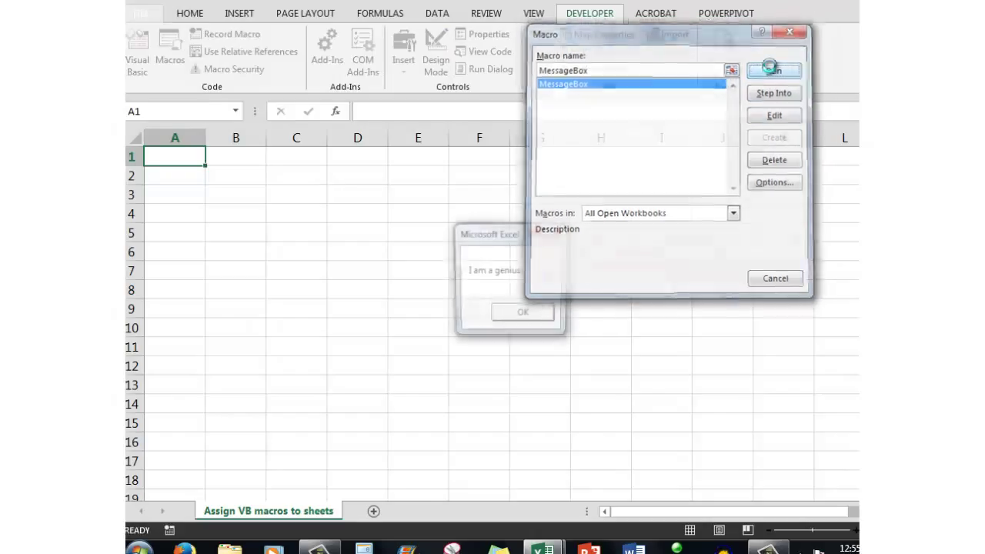
double_click(530, 315)
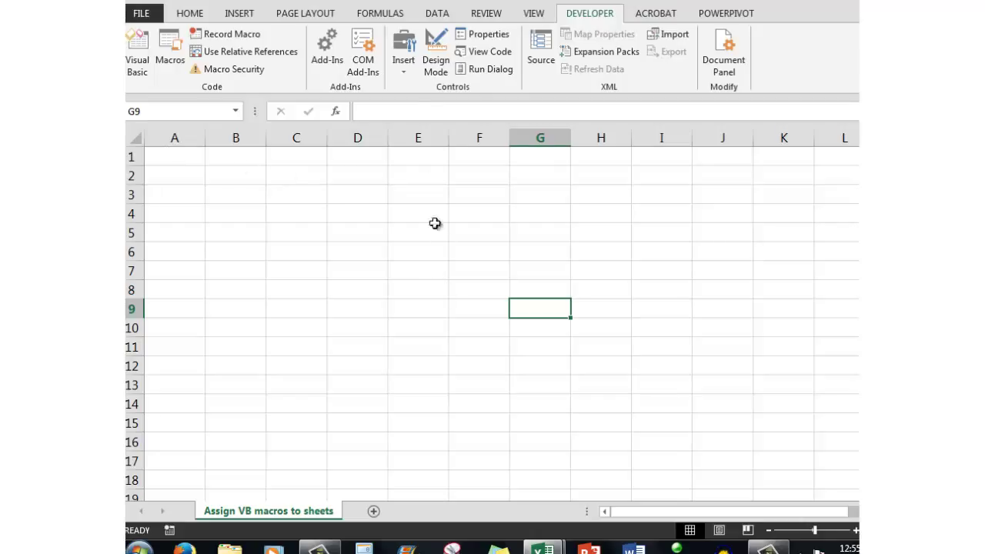
Draw a form-control button over cells C1–C2 and assign it the MessageBox macro
click(404, 73)
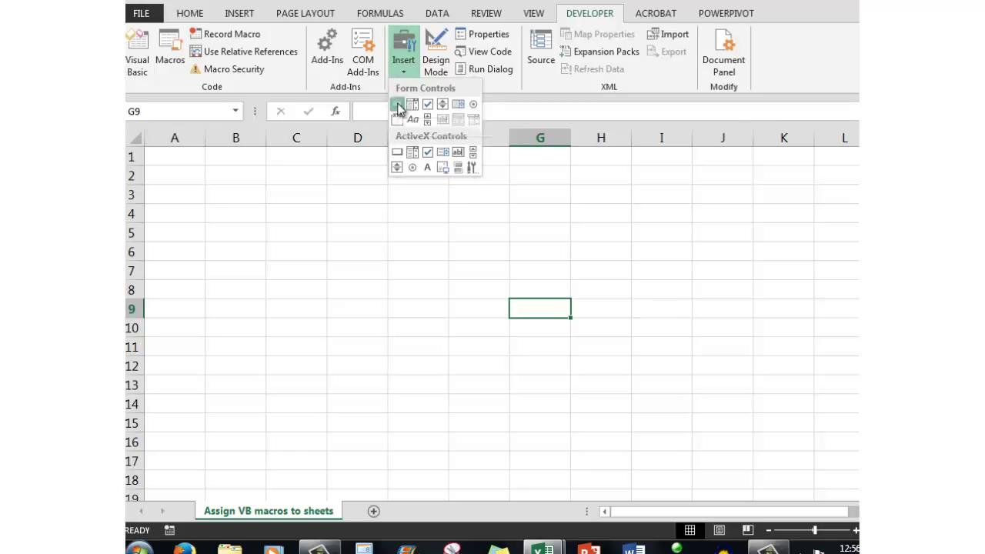
click(397, 105)
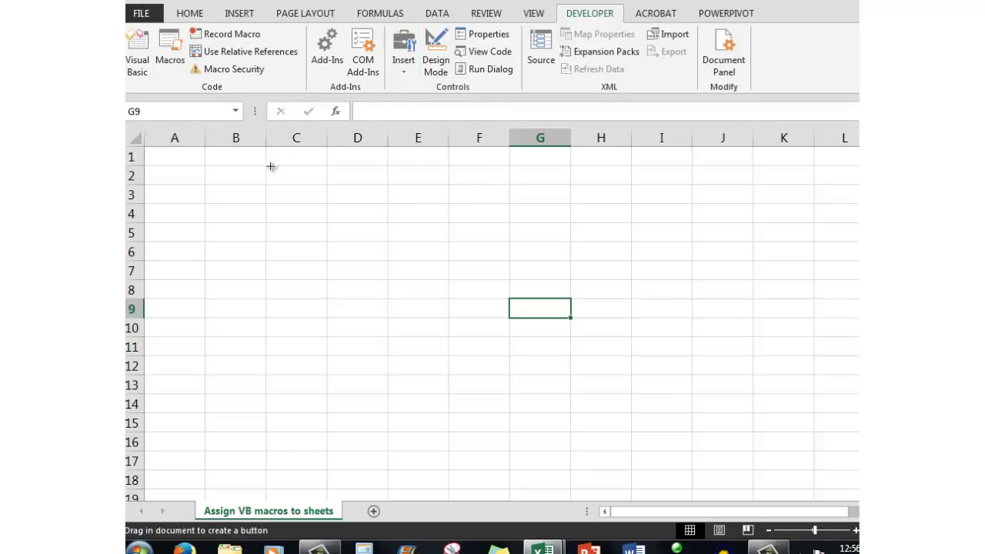
drag(266, 160, 360, 190)
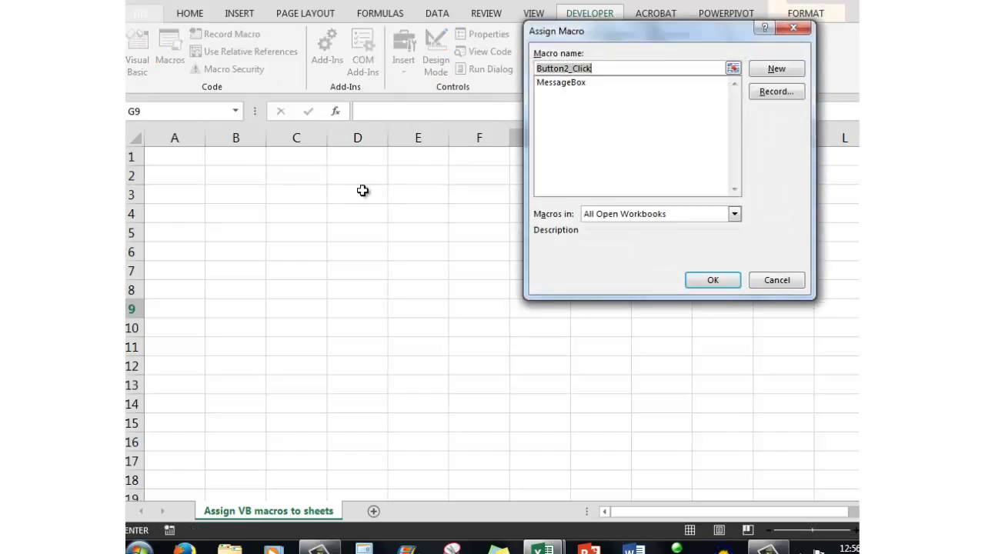
double_click(559, 82)
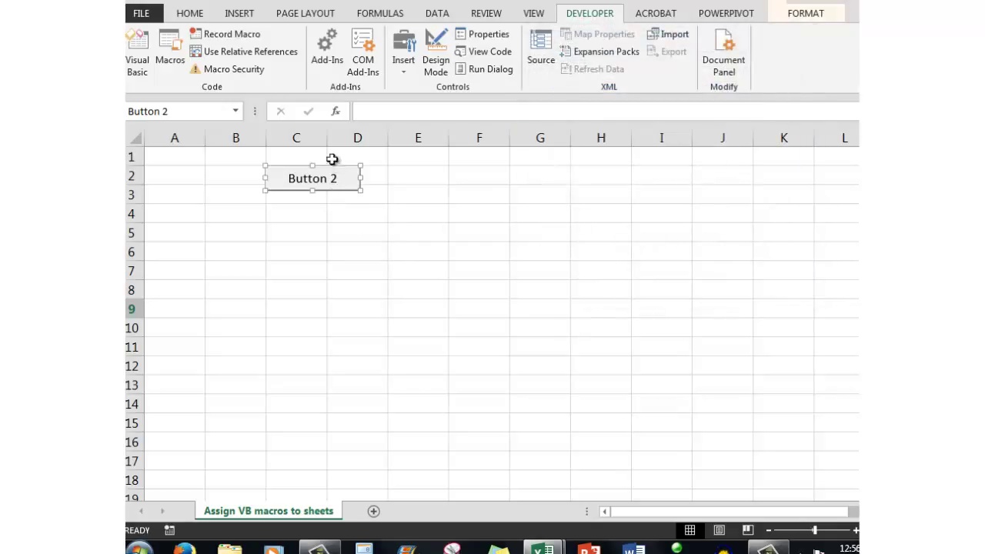
Move the button onto cells A2–B2 and change its 'Button 2' caption to 'What am I?'
drag(332, 162, 218, 168)
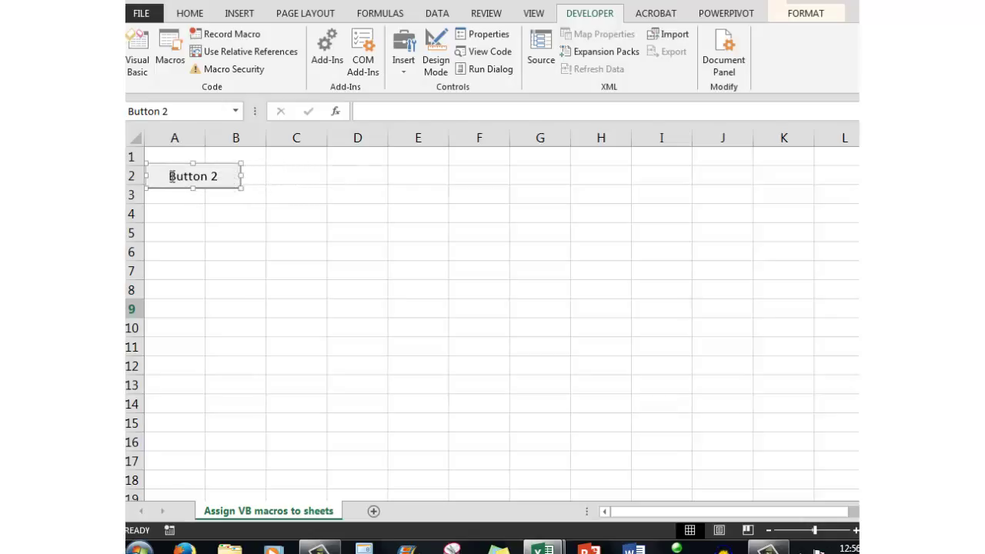
right_click(217, 176)
right_click(219, 176)
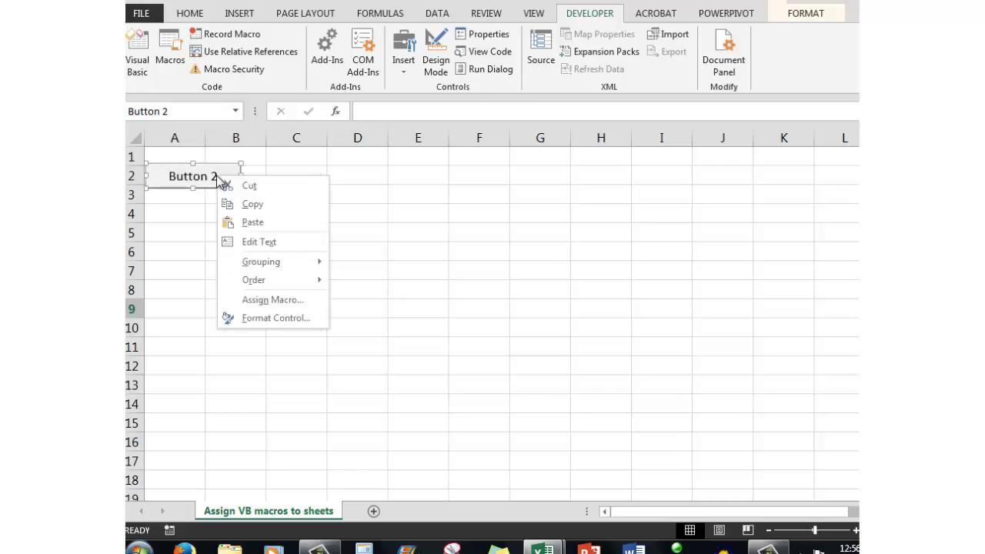
click(258, 241)
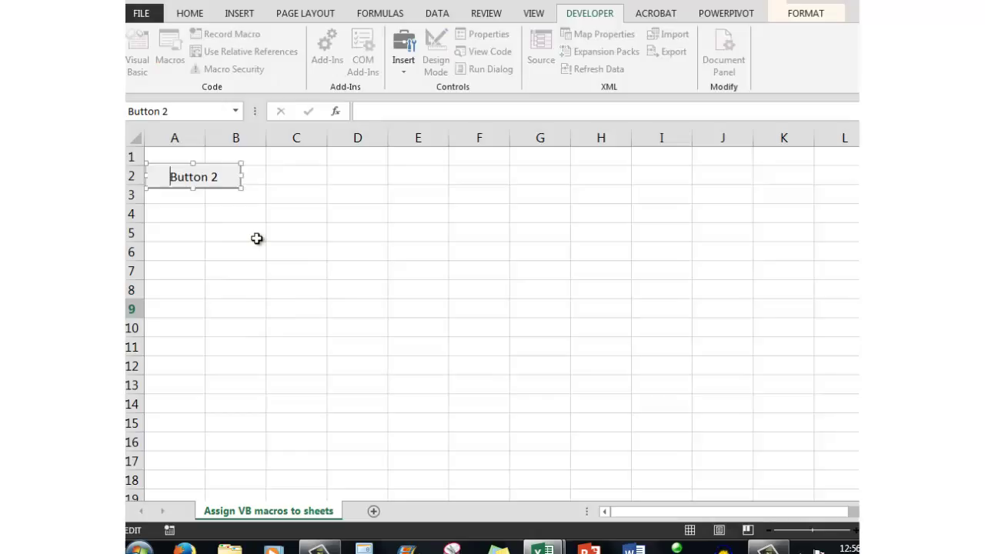
key(Delete)
key(Delete)
key(Delete)
key(Delete)
key(Delete)
key(Delete)
key(Delete)
key(Delete)
text(What am I?)
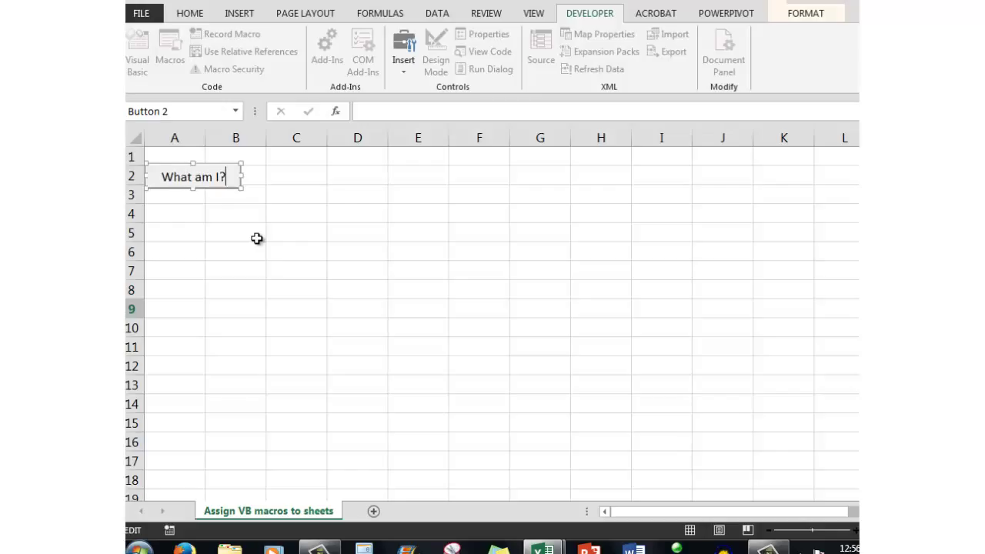
click(256, 239)
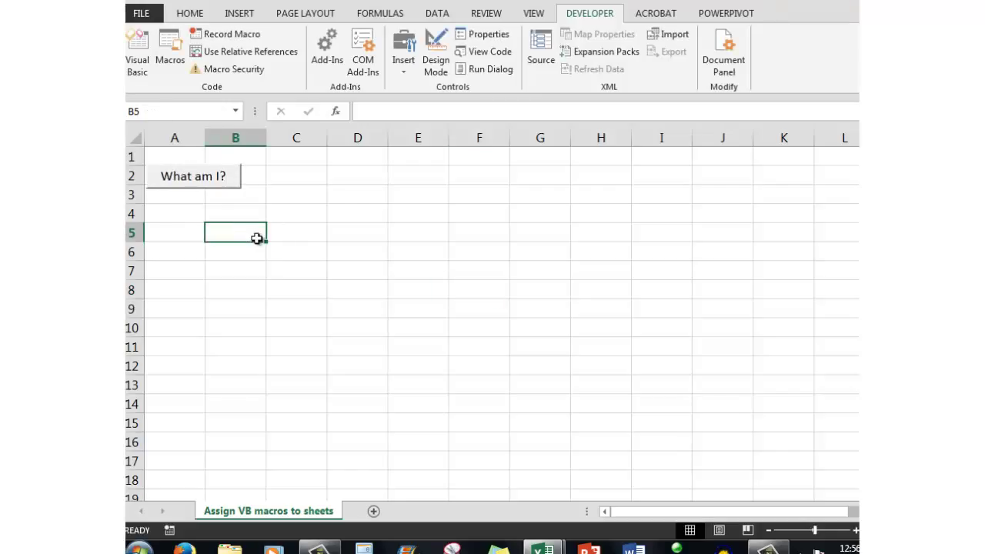
click(199, 179)
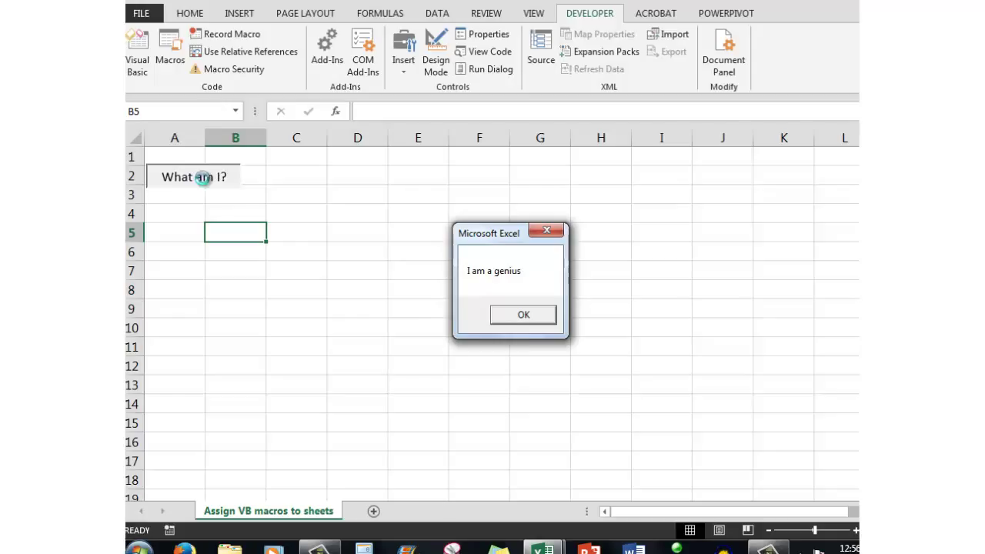
click(520, 314)
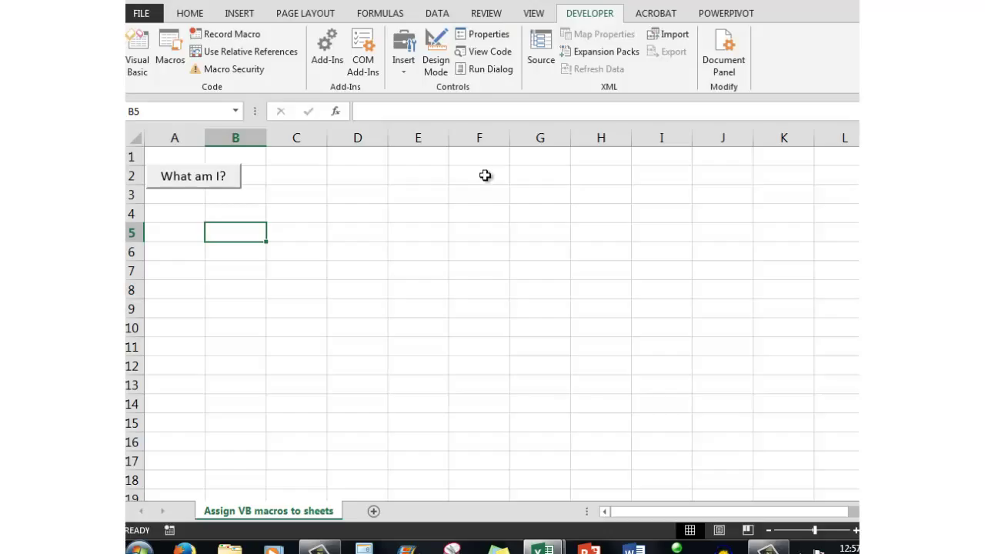
click(141, 14)
click(165, 168)
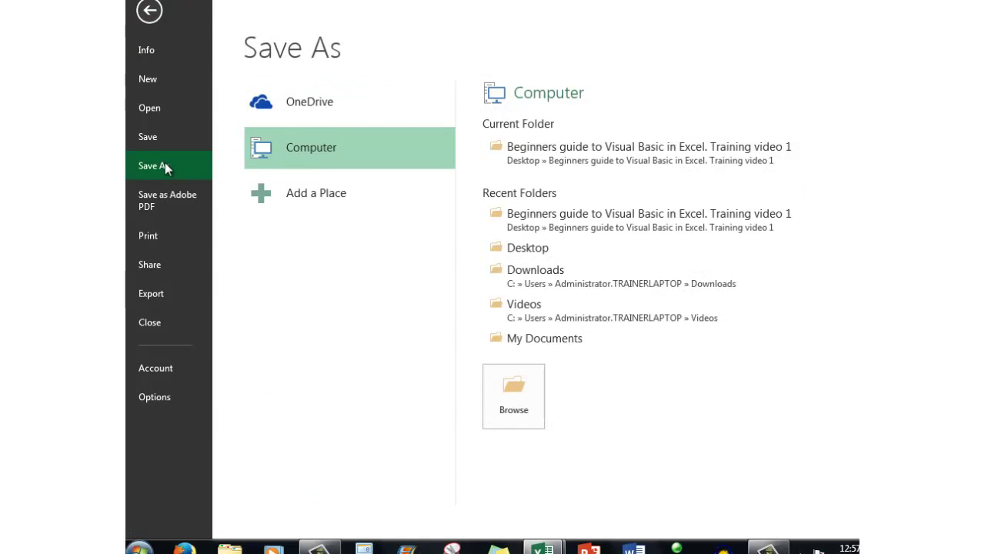
click(543, 249)
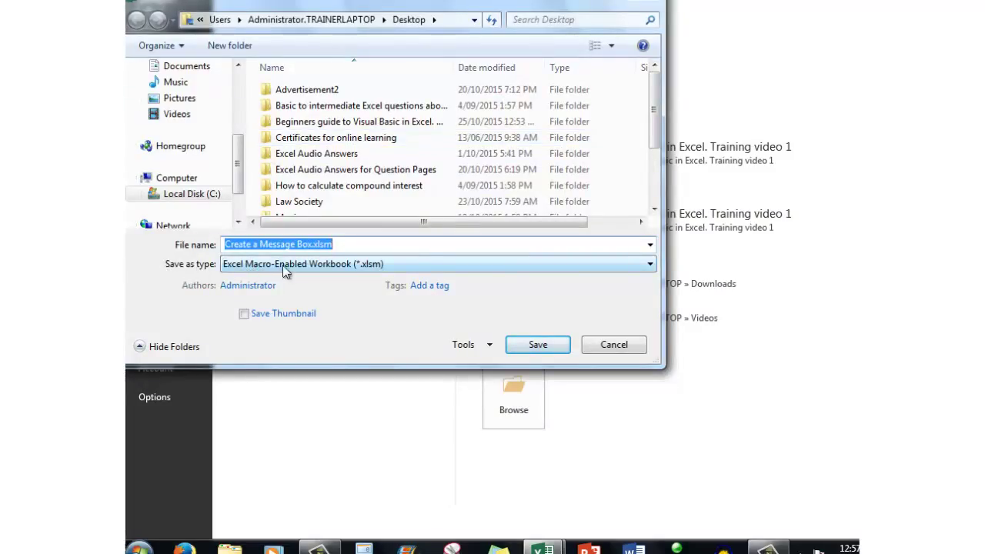
click(651, 264)
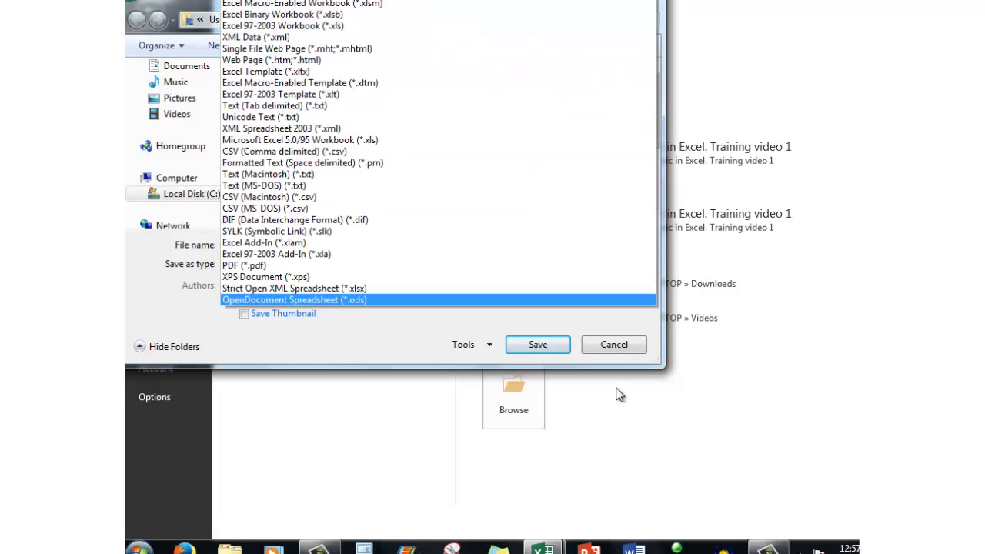
click(614, 346)
click(614, 346)
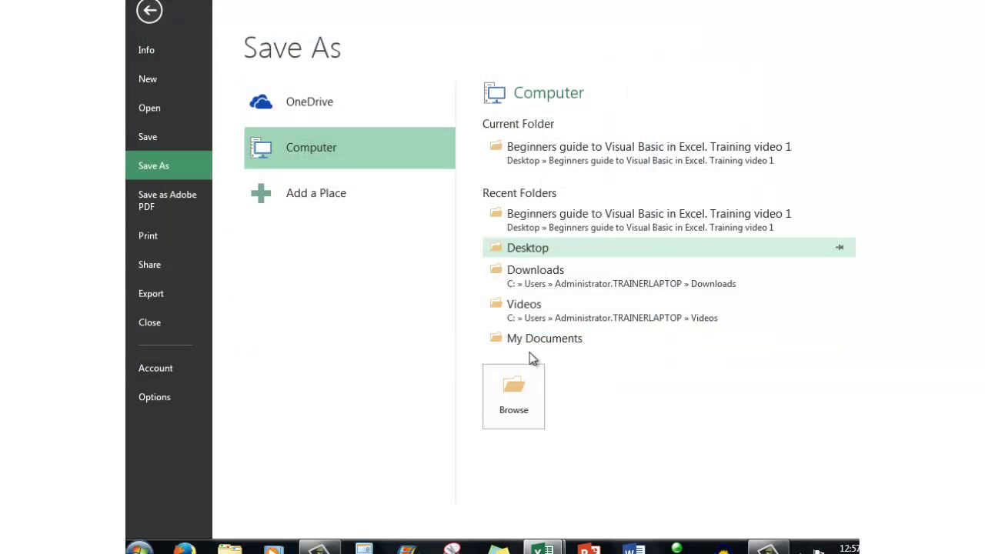
click(150, 11)
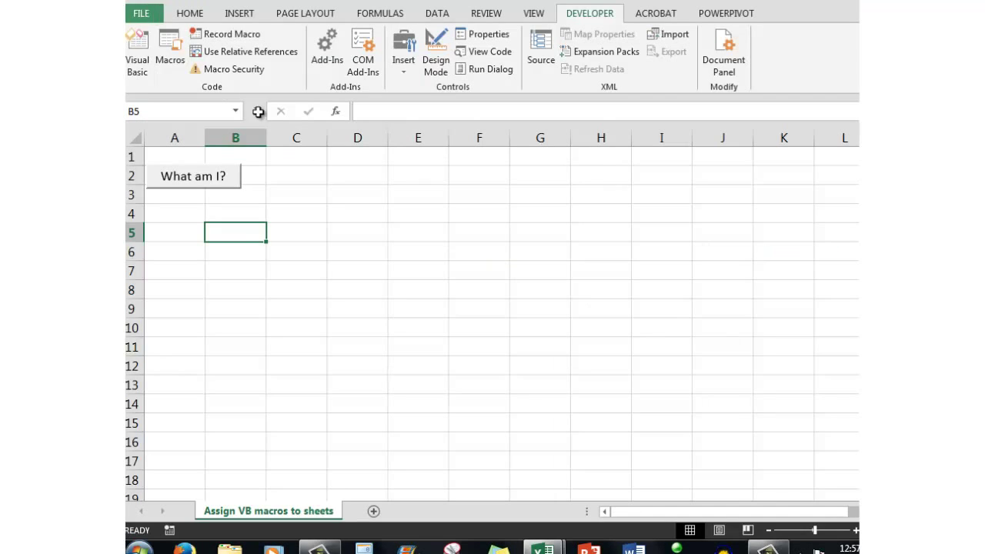